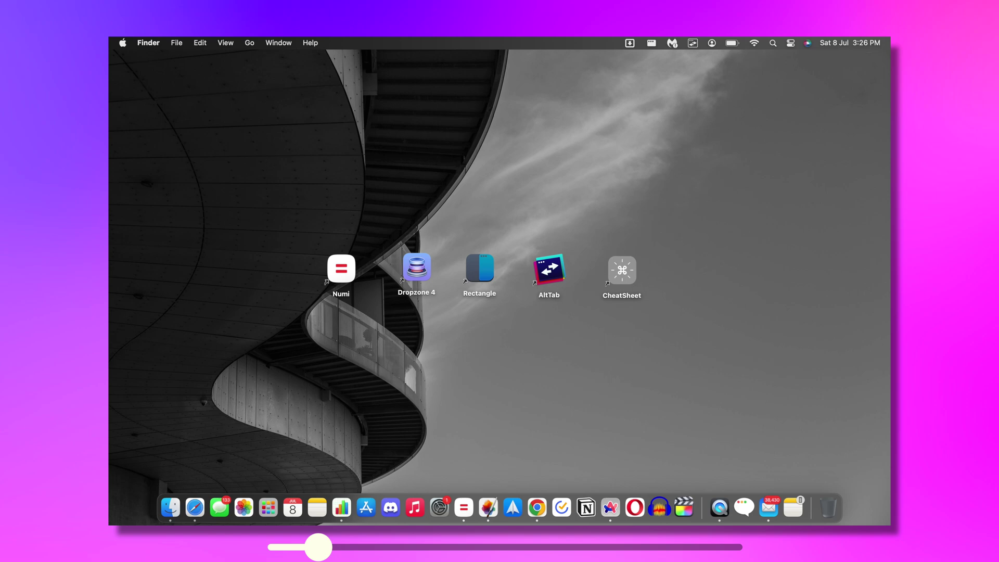
Launch Numi and enter 2 + 2 and 2 plus 2 on separate lines
double_click(345, 273)
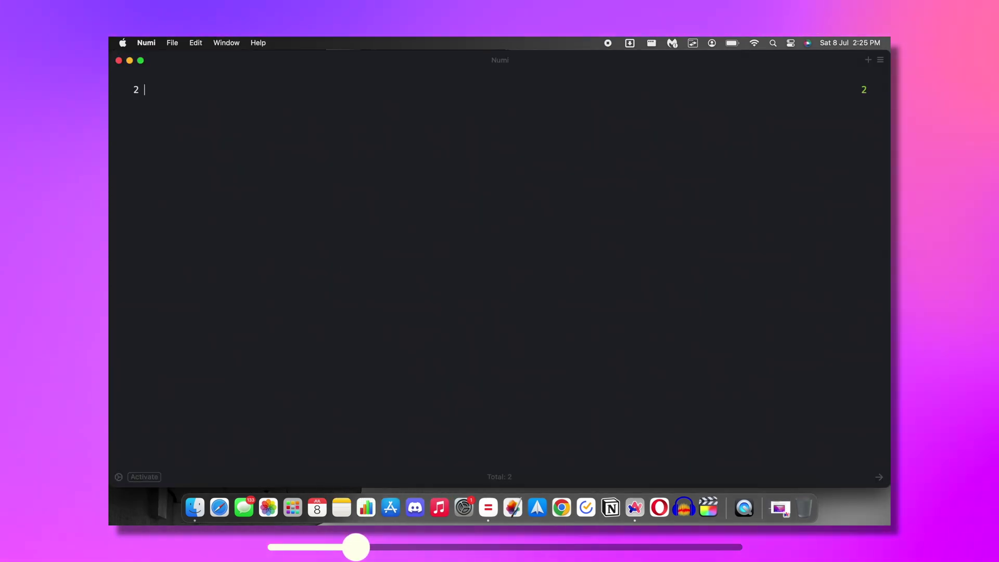
text(2 + 2)
key(Return)
text(2 plu)
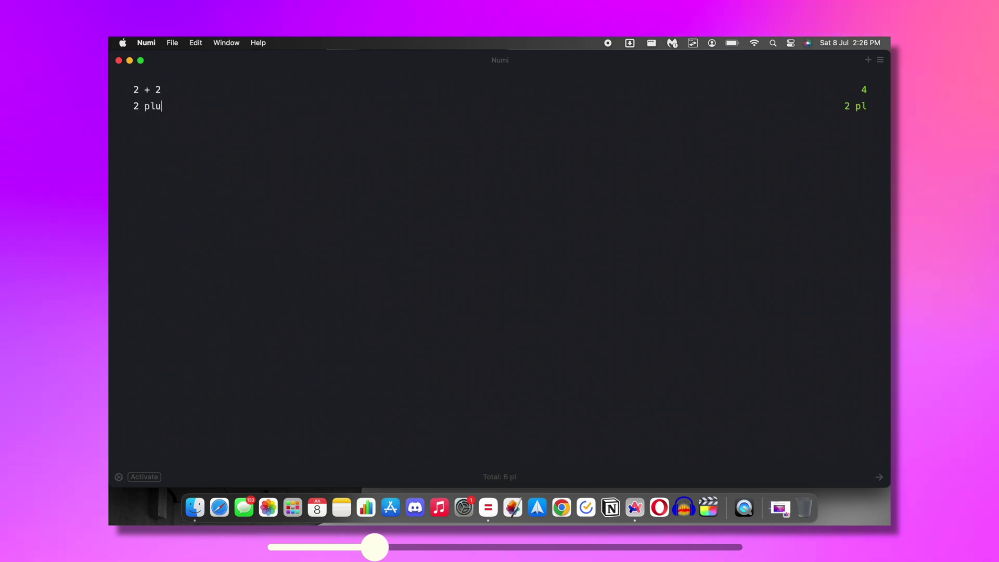
text(s 2)
key(Return)
Add lines for addition 2 and 2, 100 usd to inr, and a 100gbp arithmetic expression
text(addition 2 and 2)
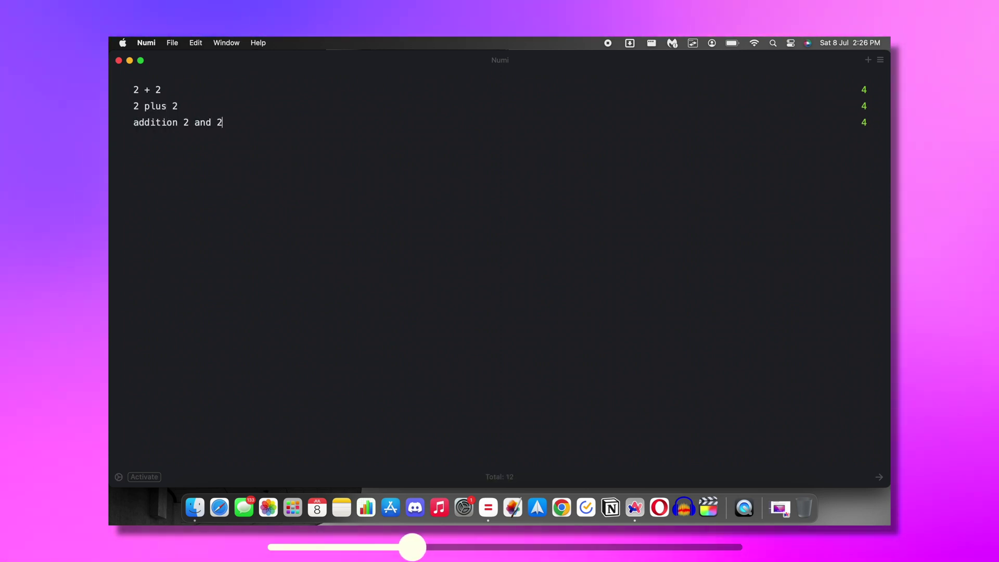
text(100)
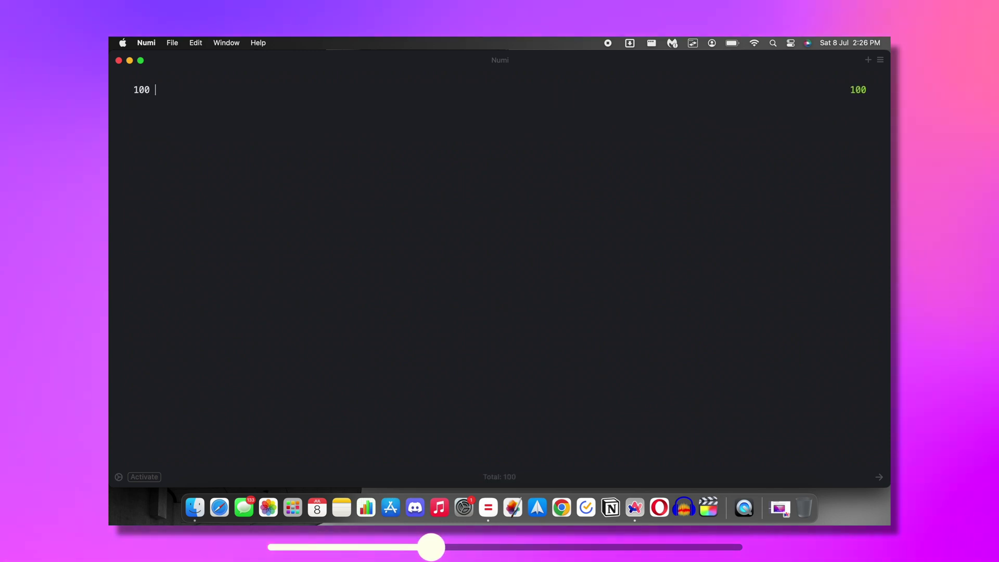
text( usd to inr)
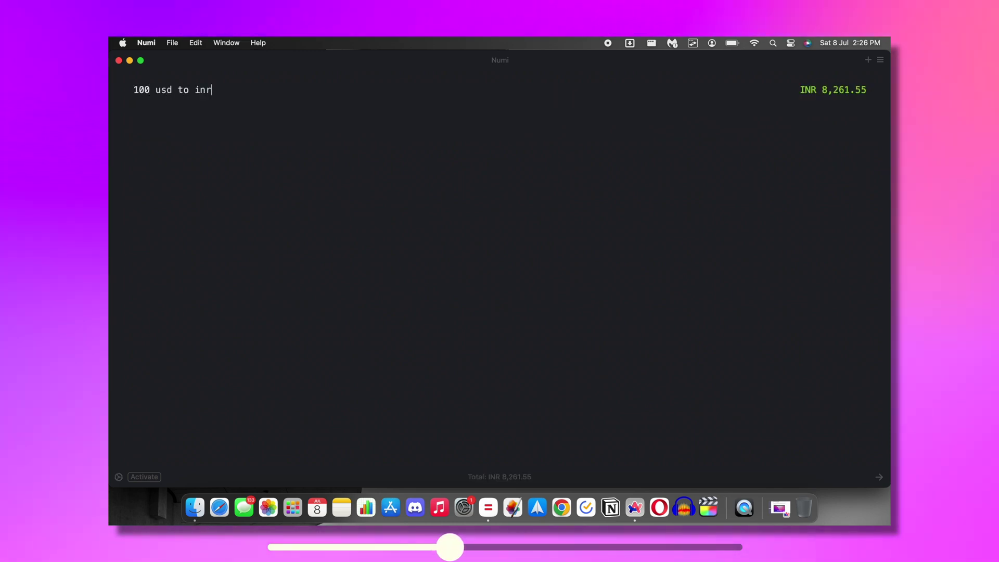
key(Return)
text(100gbp t)
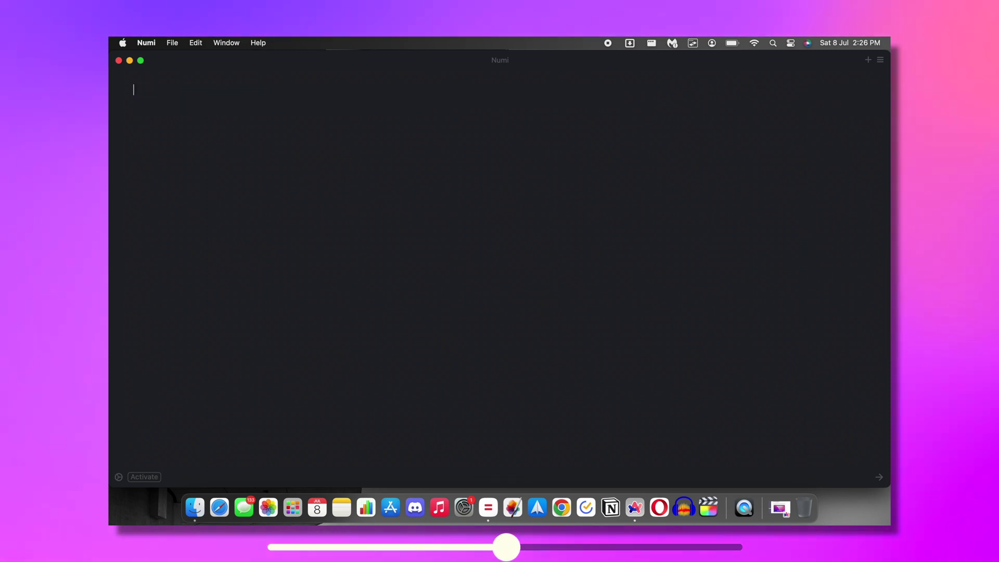
text( + 5)
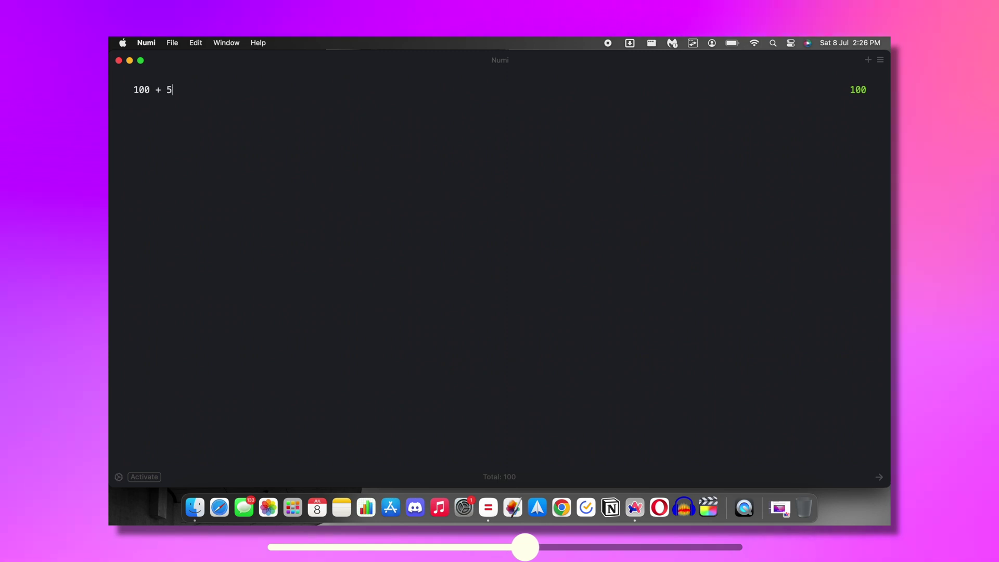
text(0 x 30 - 20)
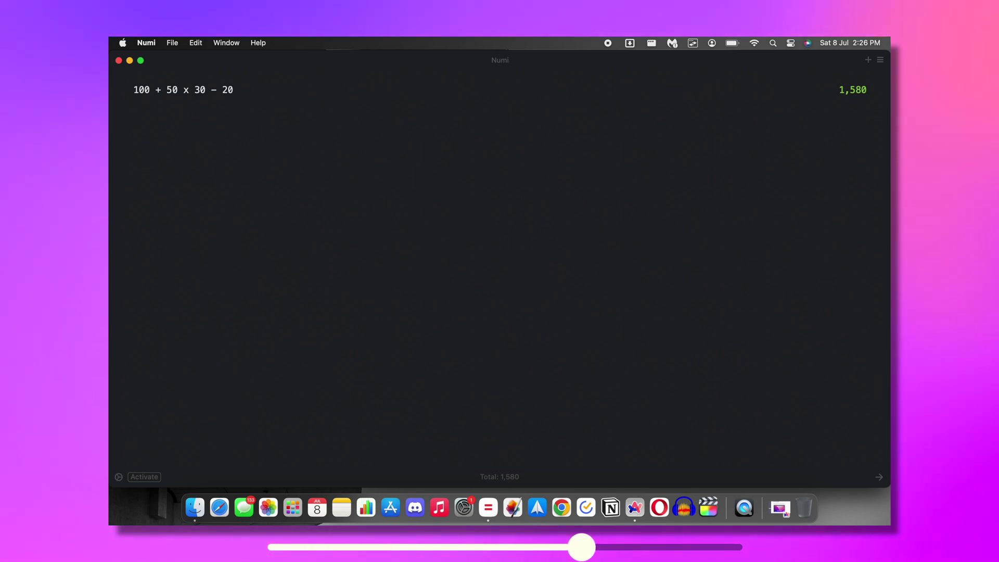
text( + 90 + )
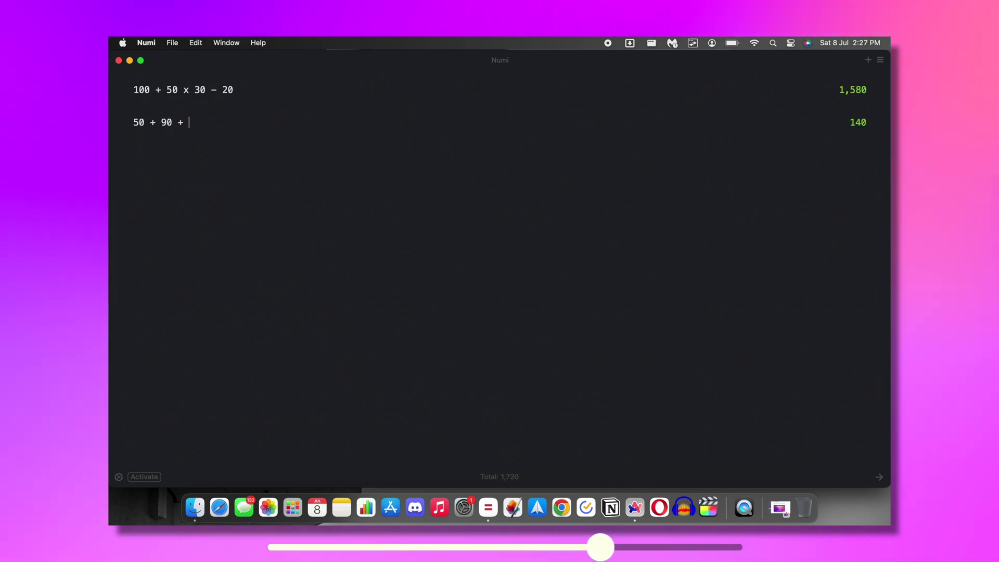
text(1000 -59)
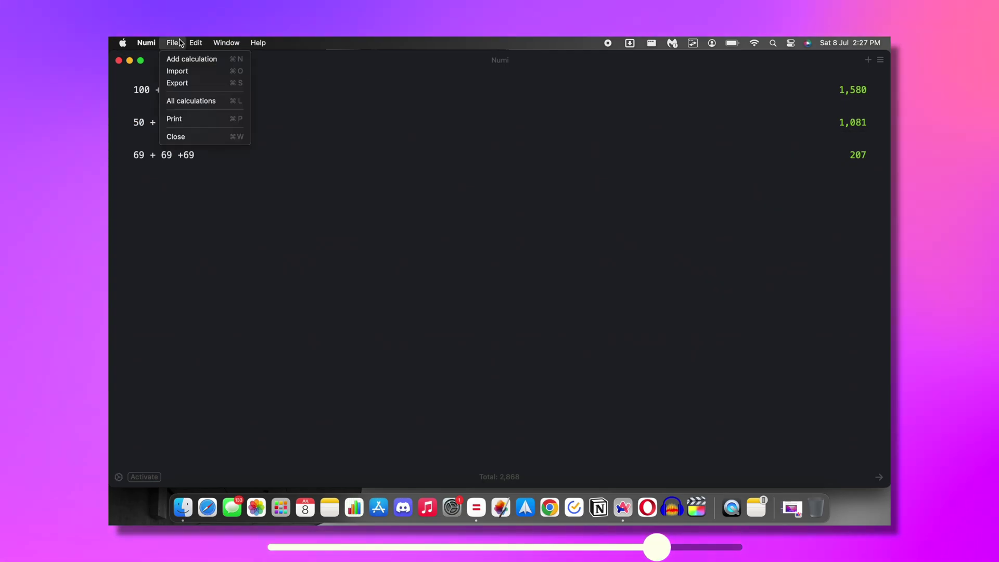
Export the Numi calculations as 'hello' and close the calculator window
click(192, 83)
click(490, 162)
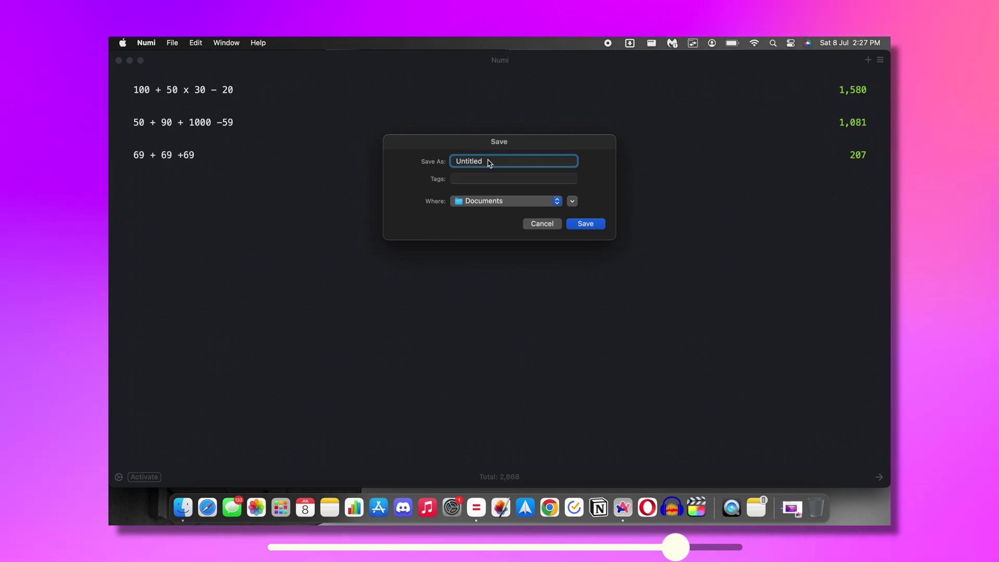
text(hello)
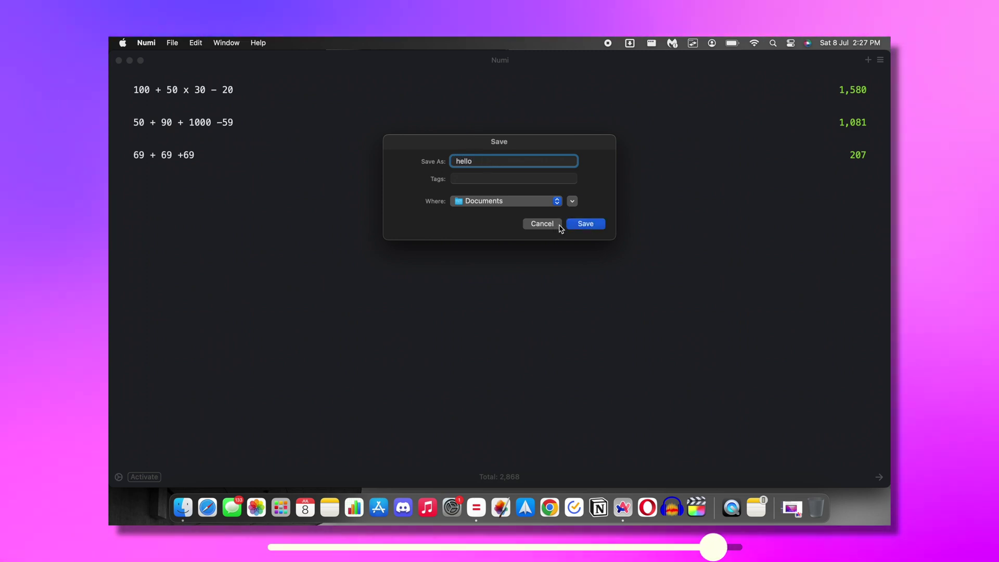
click(118, 61)
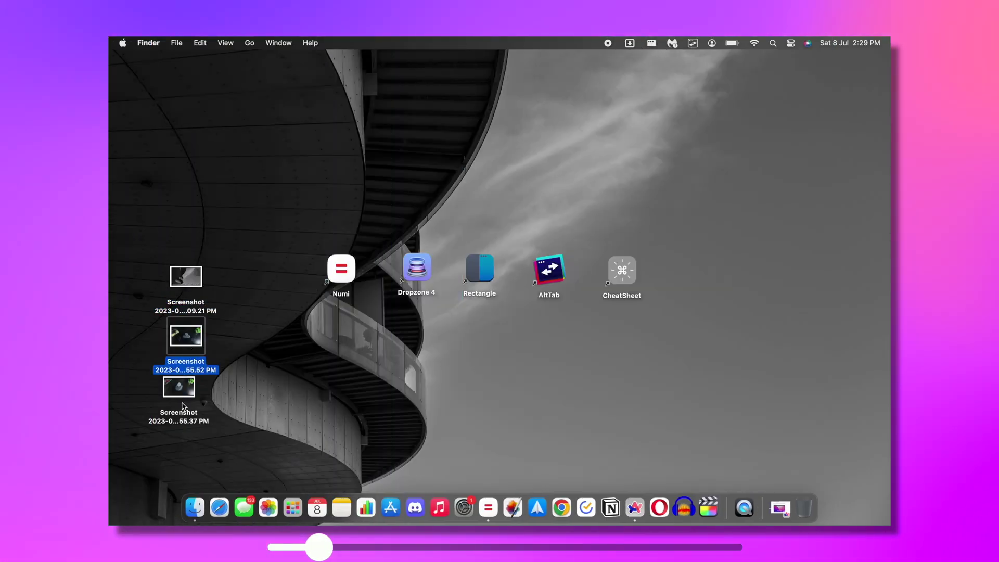
Stash two desktop screenshots on Dropzone's Drop Bar and move them into Downloads
drag(184, 395, 643, 109)
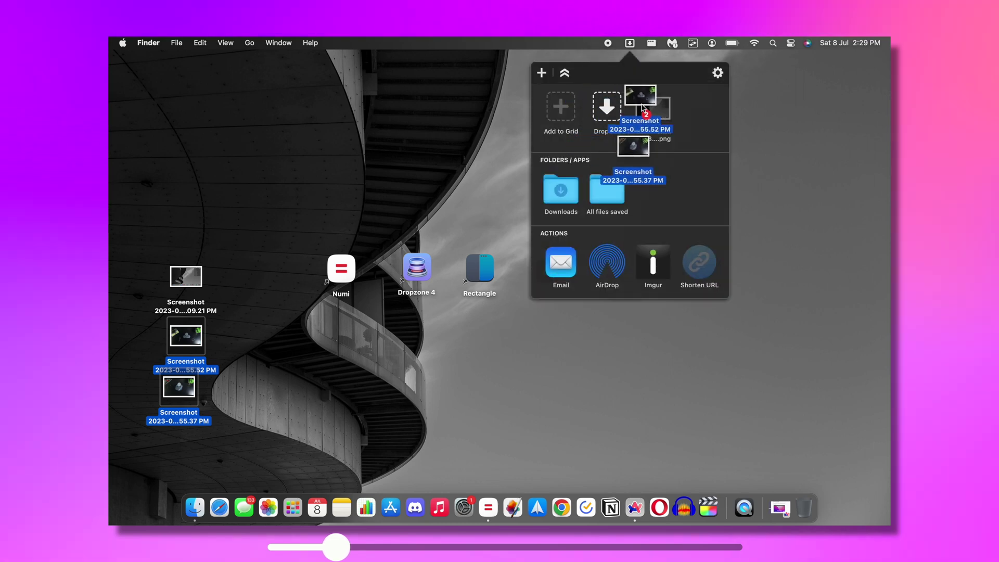
drag(456, 97, 616, 110)
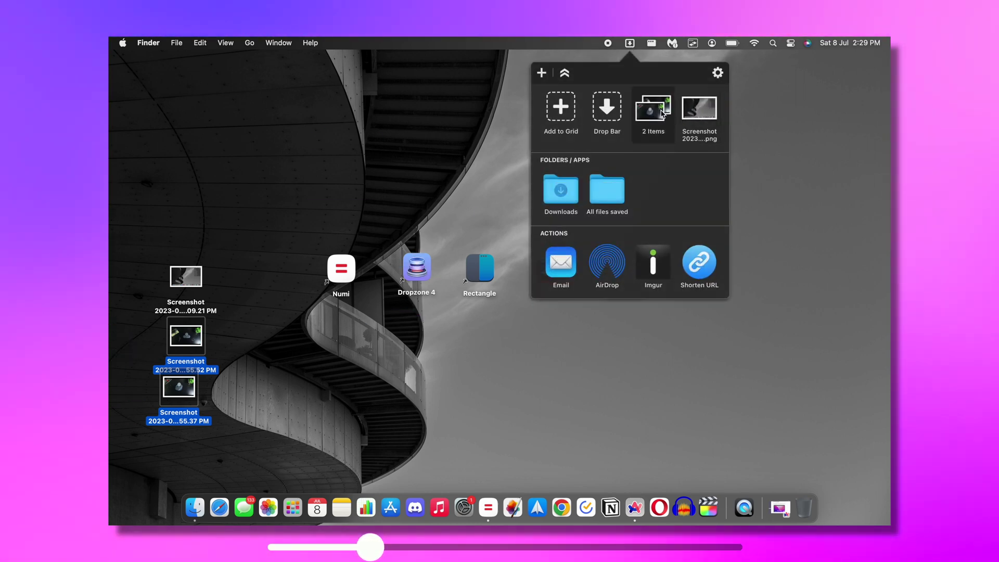
drag(562, 198, 561, 196)
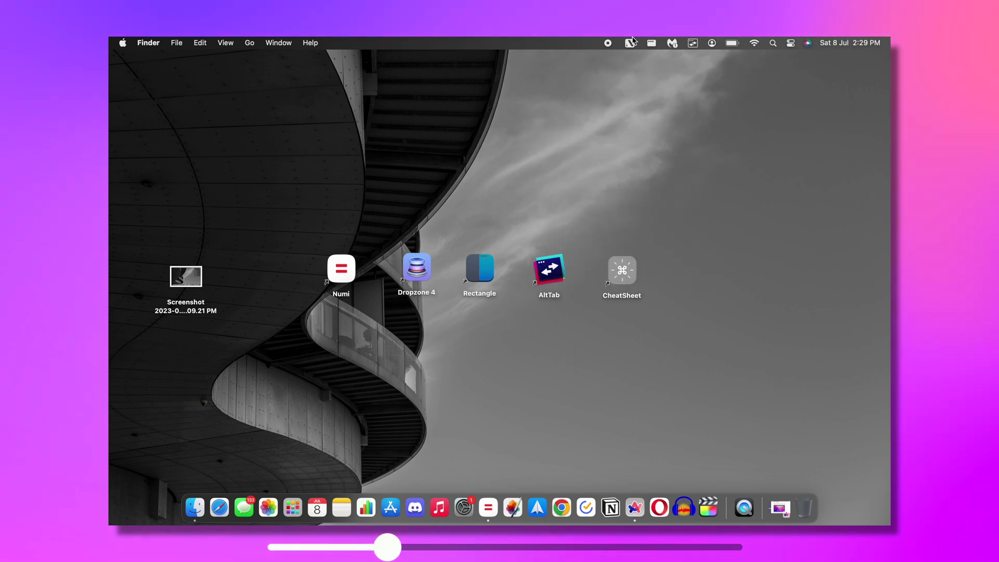
Save the held screenshot into All files saved, then view and dismiss the addable actions list
click(630, 44)
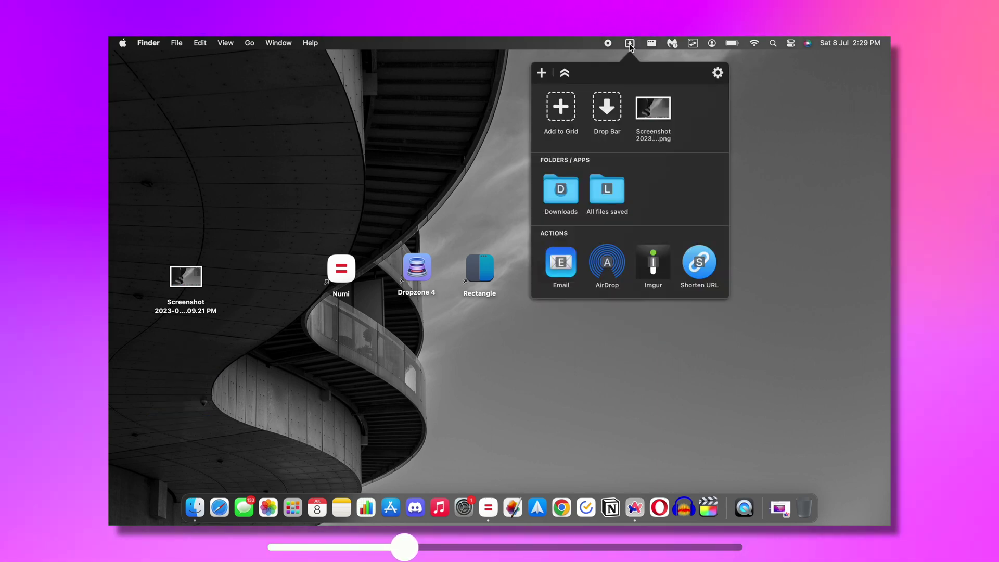
drag(647, 107, 608, 190)
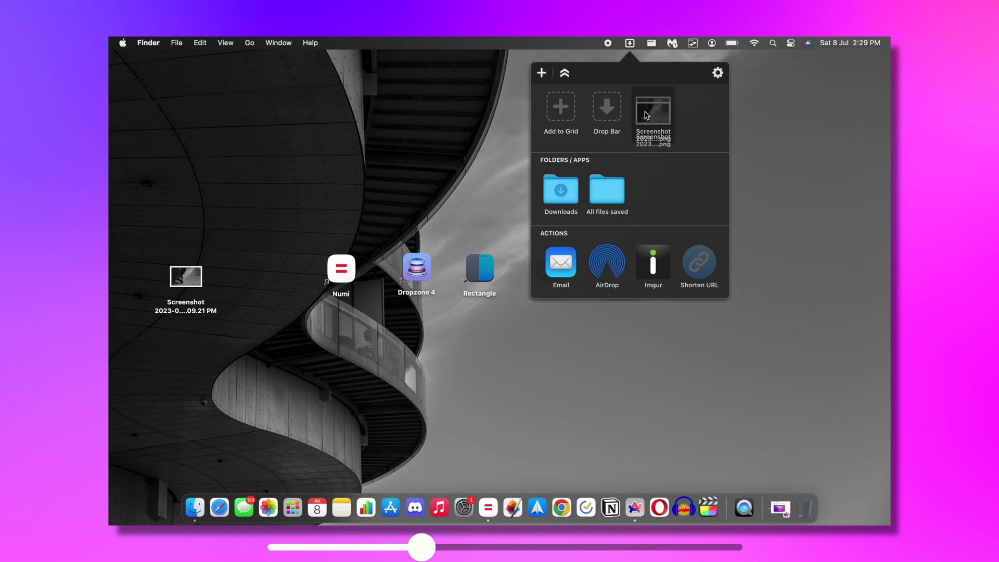
click(542, 72)
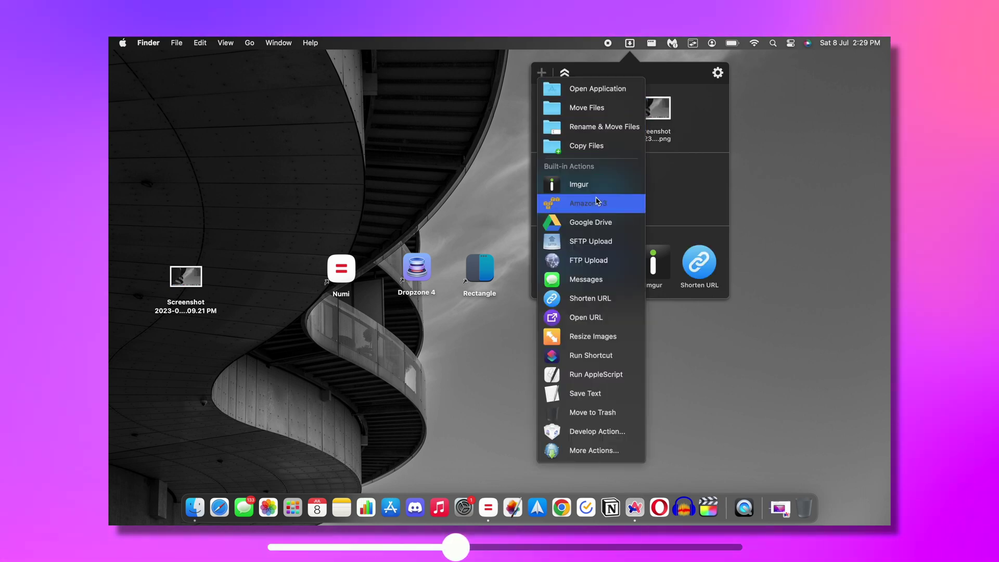
click(674, 161)
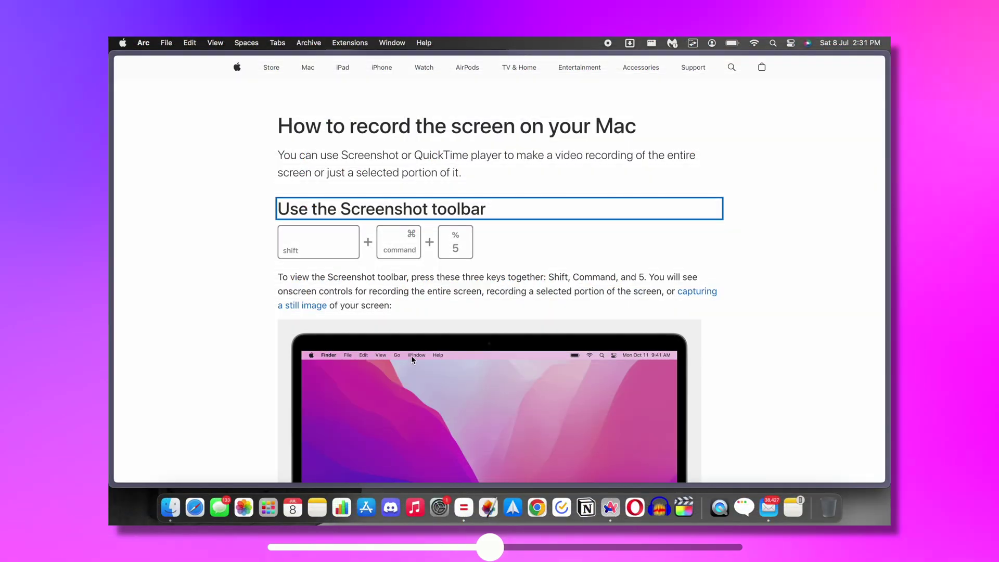
Stash the support page's Mac image on the Drop Bar, then email a desktop screenshot via Dropzone
scroll(500, 270, down, 5)
drag(677, 156, 607, 120)
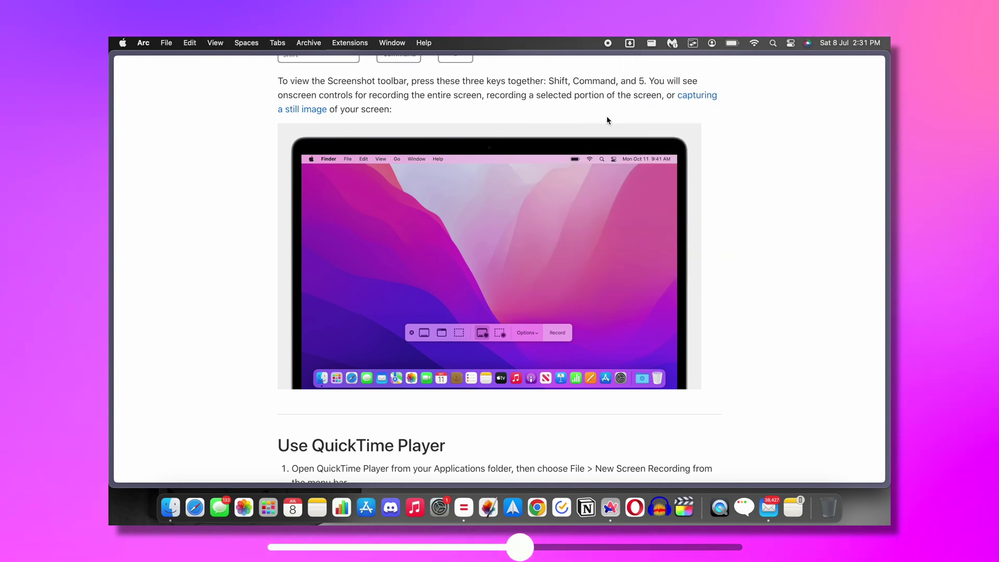
click(630, 44)
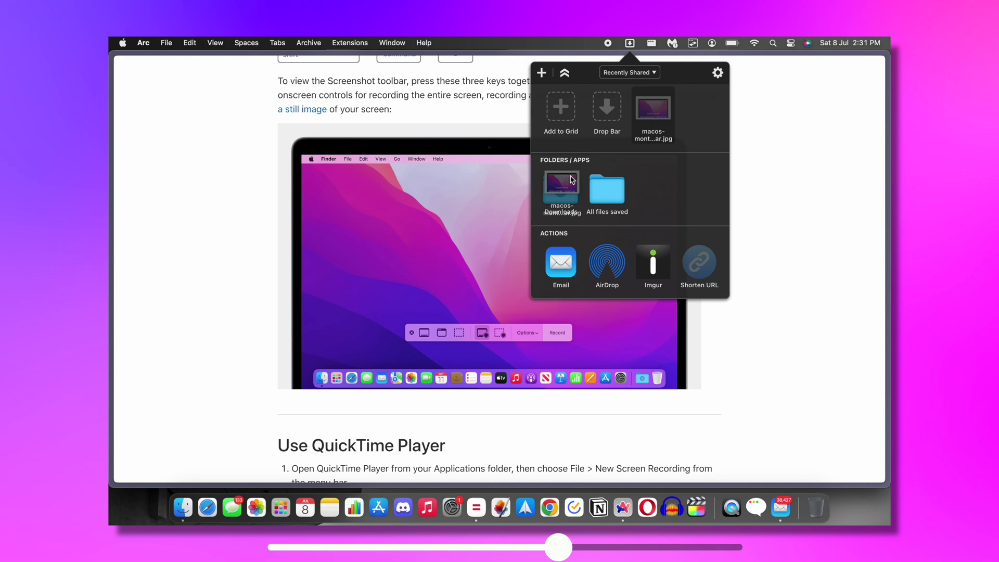
click(630, 45)
drag(185, 279, 566, 229)
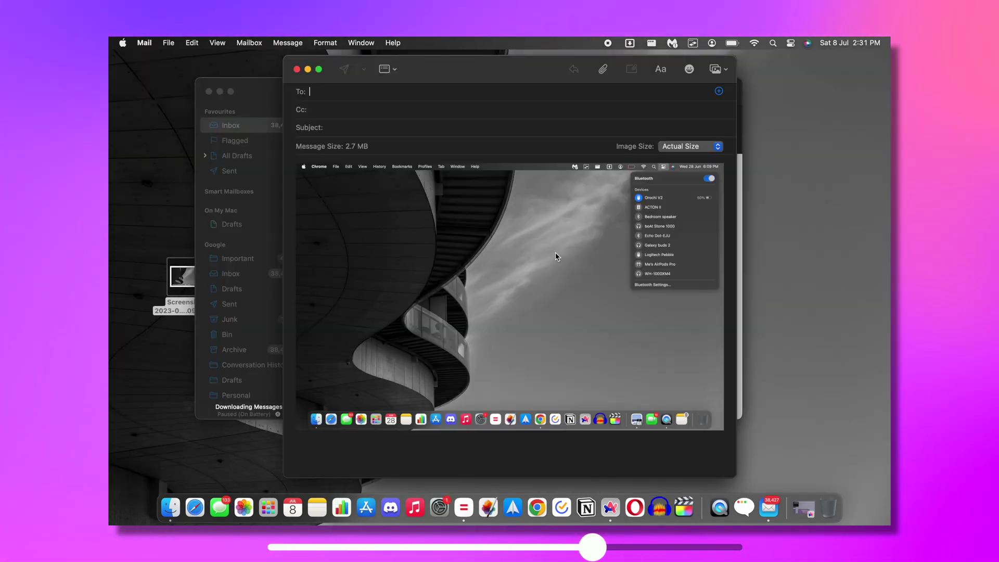
Close the email draft and cancel the AirDrop share of the screenshot
click(296, 69)
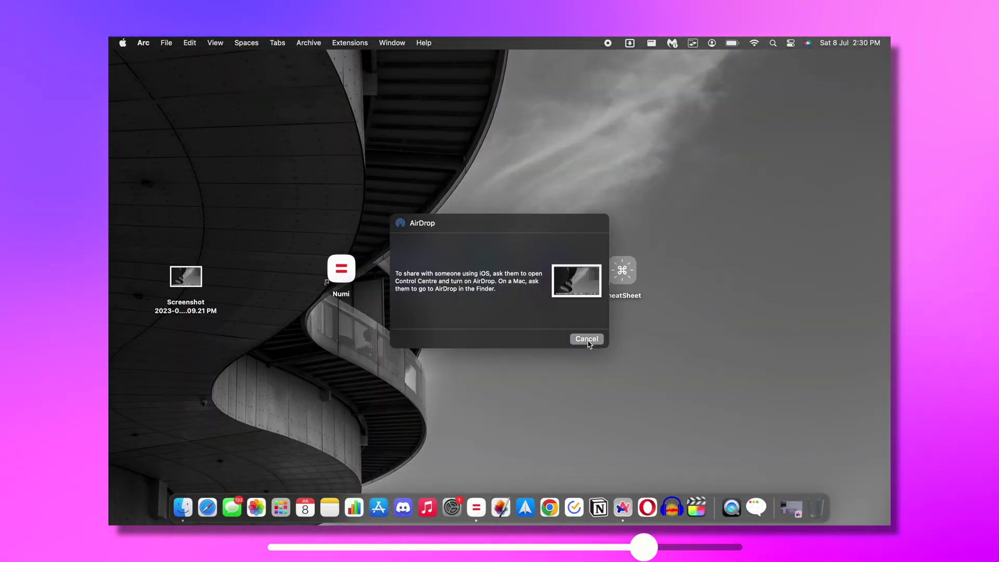
click(587, 340)
click(630, 42)
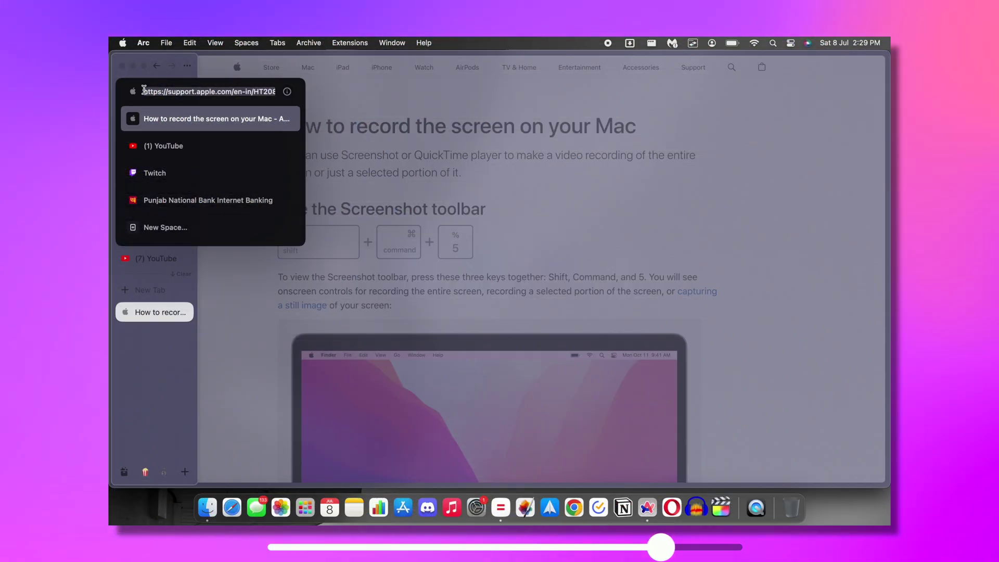
Shorten the copied support-page link with TinyURL, then show Dropzone's addable actions list
click(630, 43)
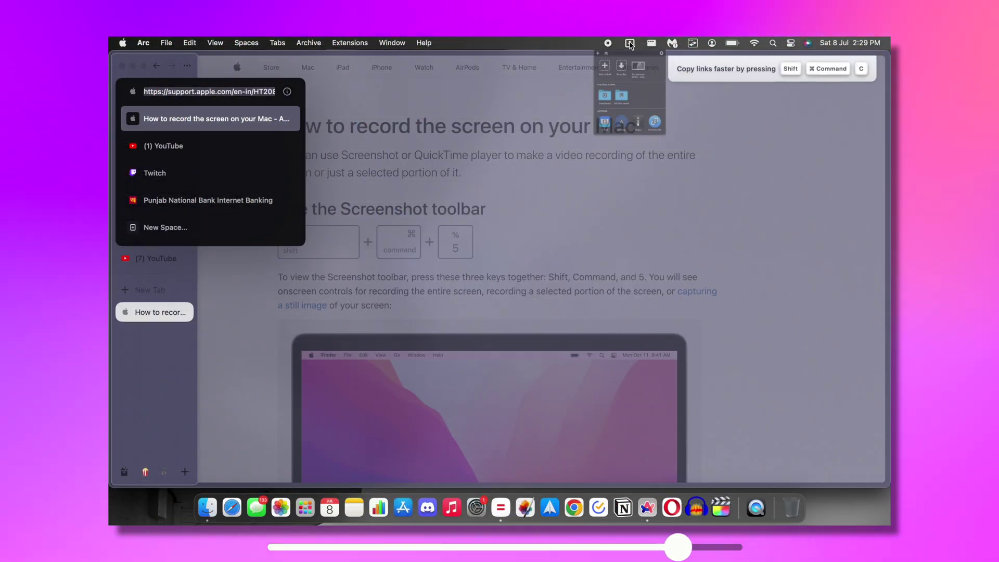
click(694, 261)
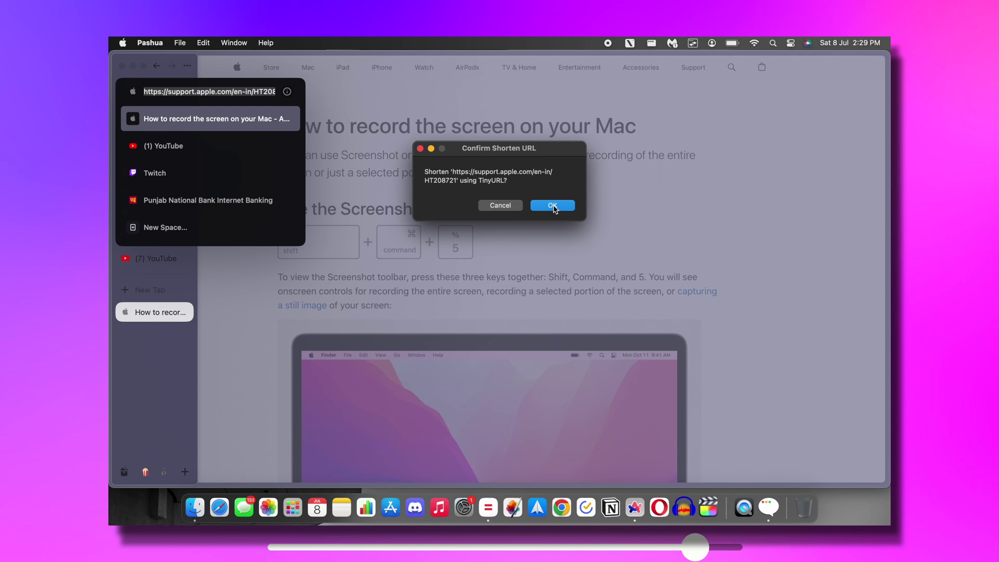
click(554, 205)
click(630, 43)
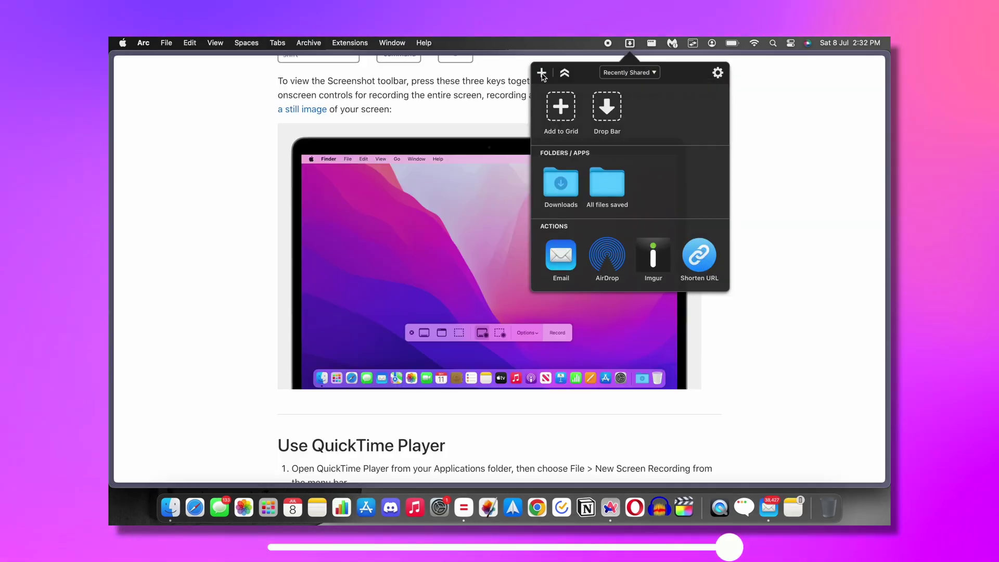
click(541, 72)
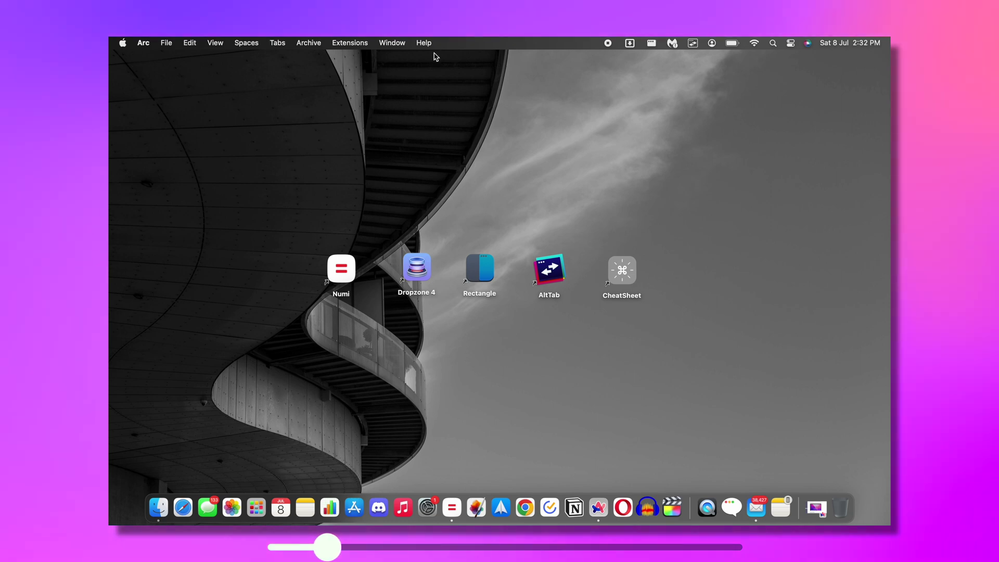
Bring Arc forward and snap it to Left Half, Right Half, then Maximize with Rectangle
click(600, 504)
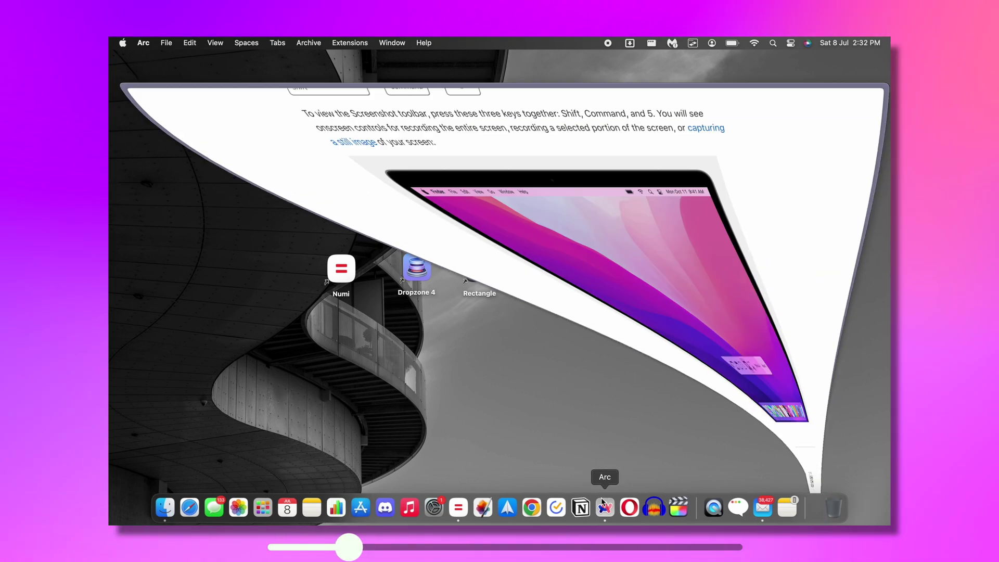
click(651, 43)
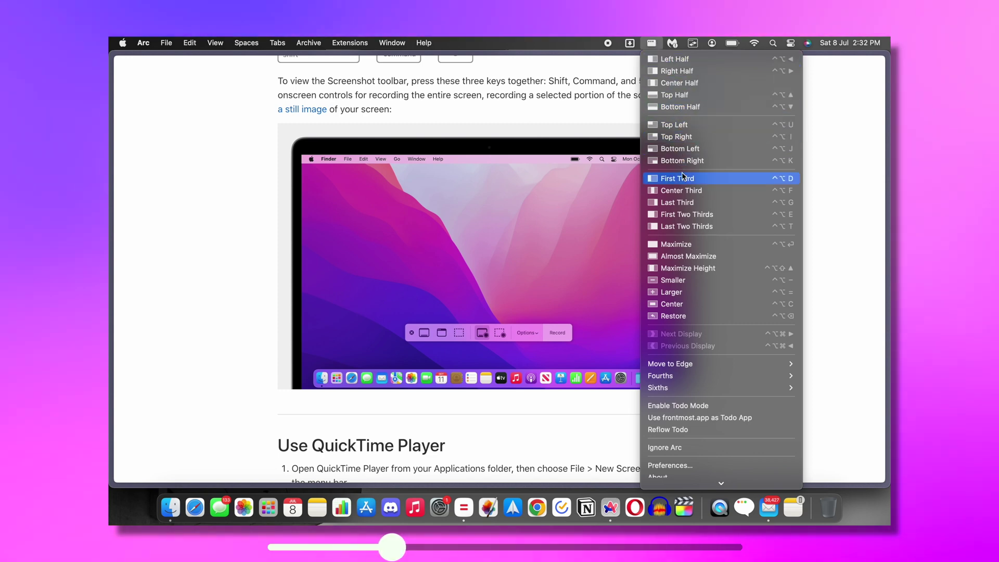
click(691, 63)
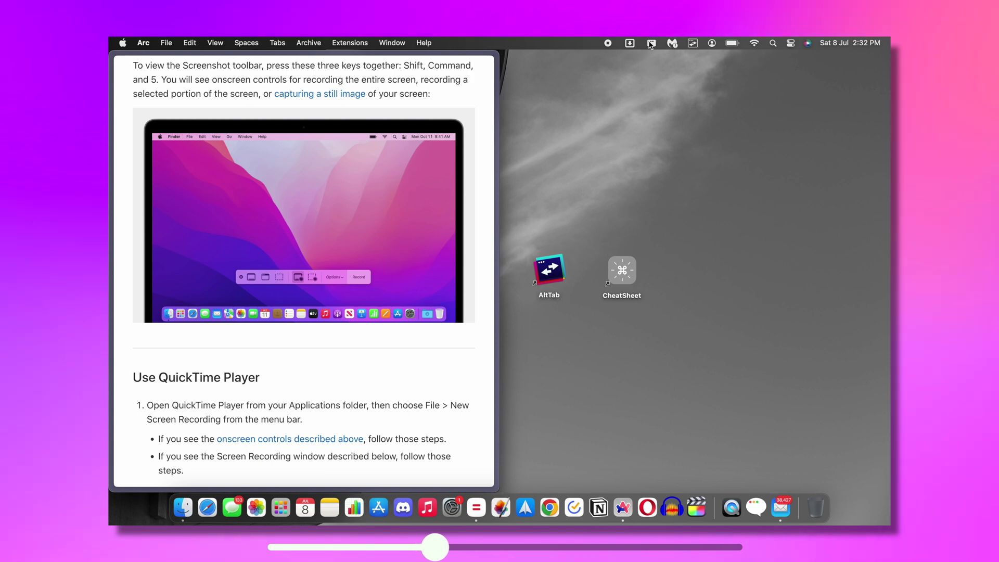
click(651, 44)
click(672, 71)
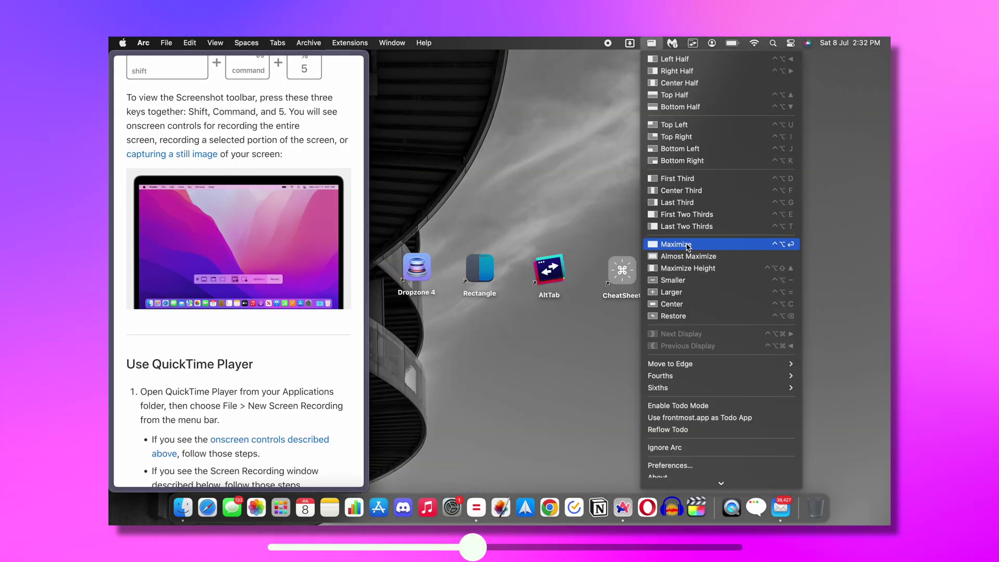
click(688, 244)
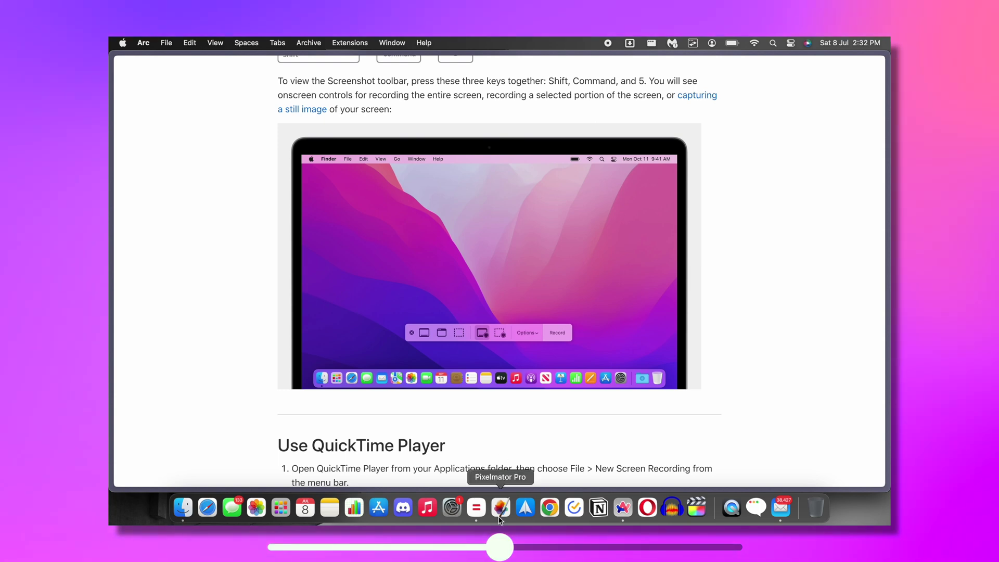
Snap the Arc window to Almost Maximize, then Maximize Height
click(652, 43)
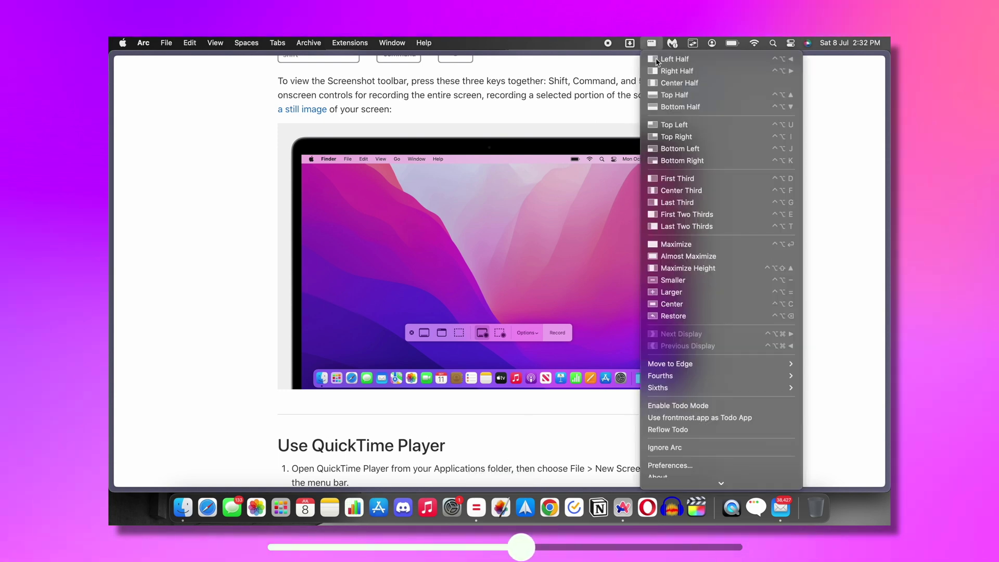
click(687, 257)
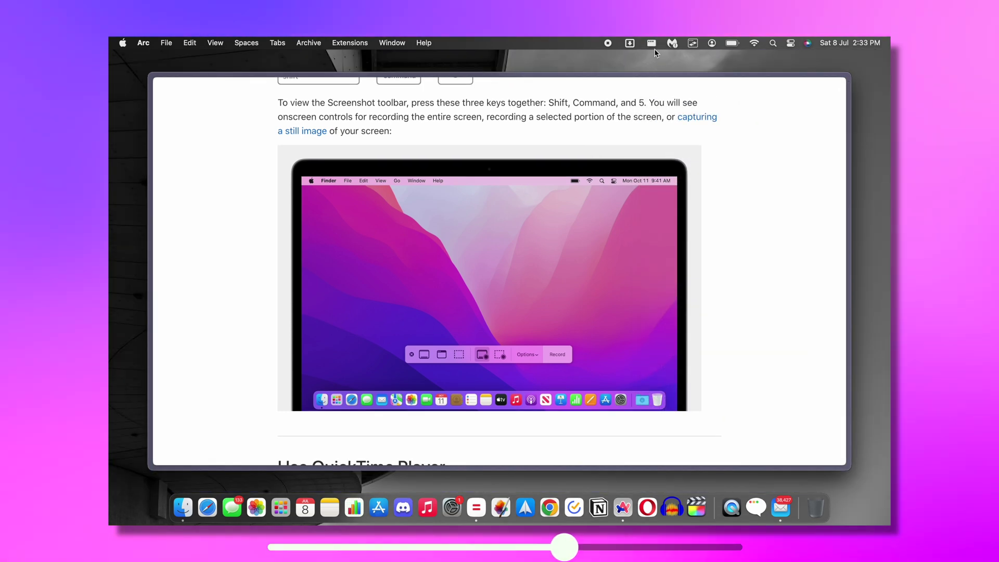
click(655, 52)
click(651, 44)
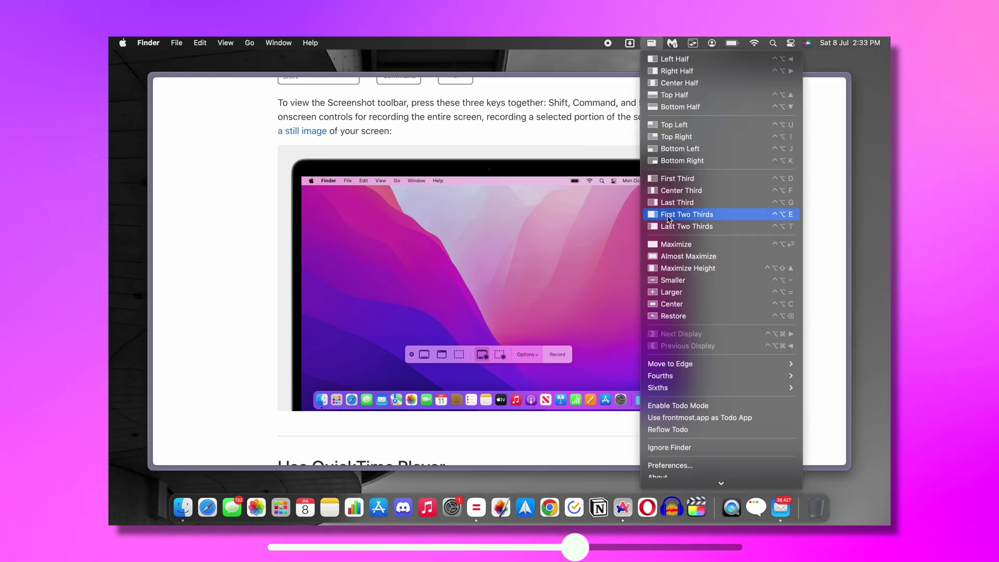
click(676, 269)
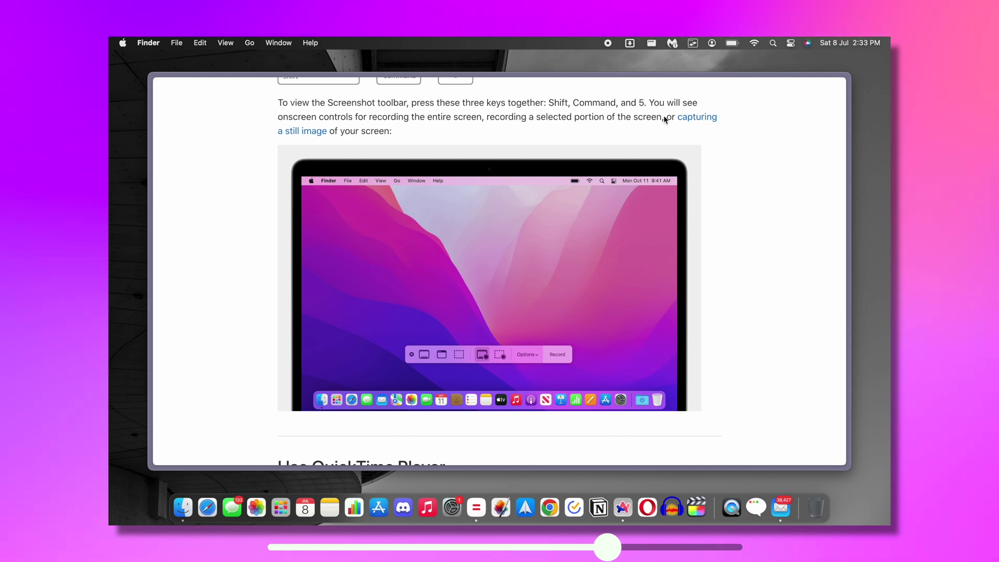
Snap Safari into the top-left quarter, then switch between Arc and Safari
click(652, 43)
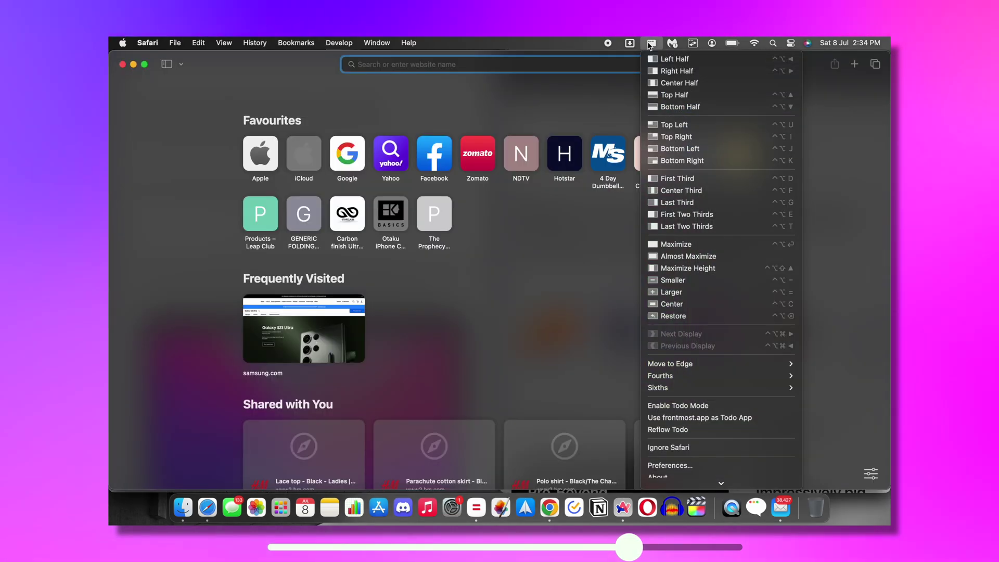
click(673, 125)
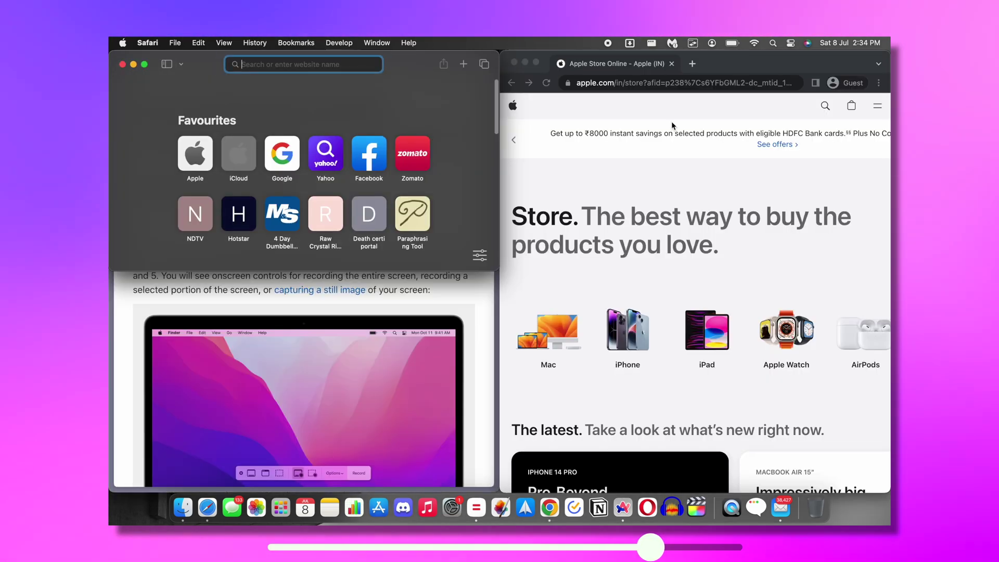
click(374, 320)
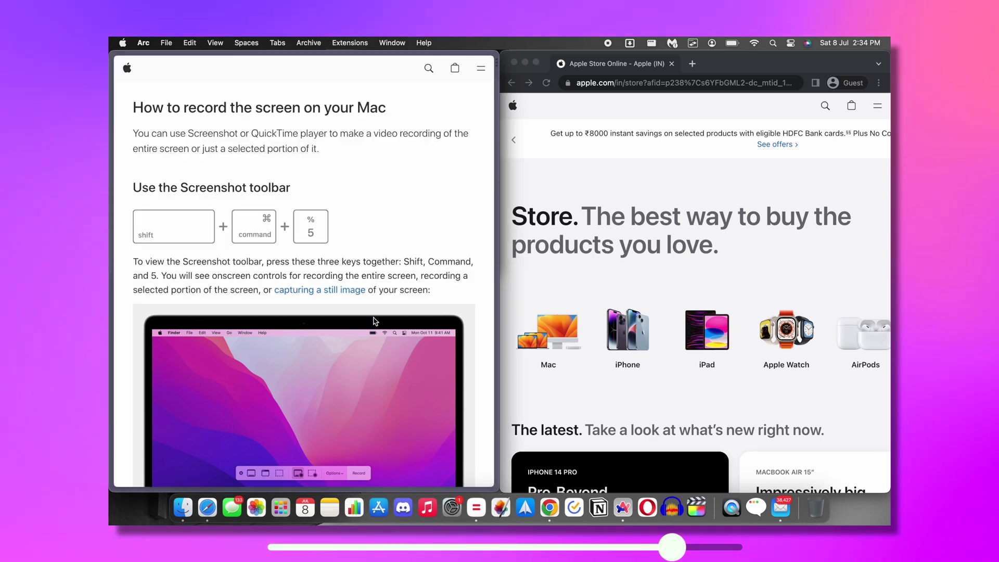
scroll(374, 321, down, 3)
scroll(374, 321, up, 3)
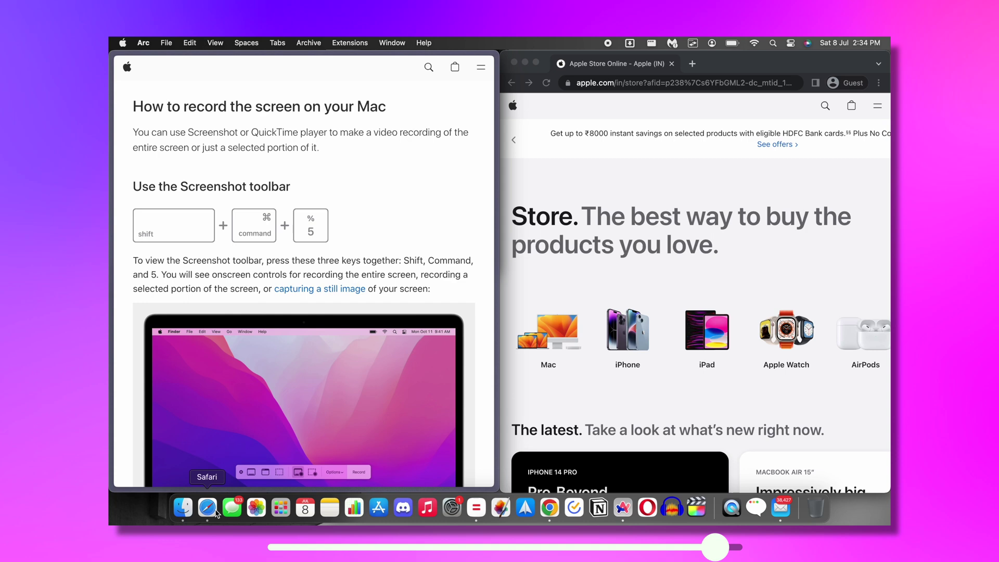
key(super+Tab)
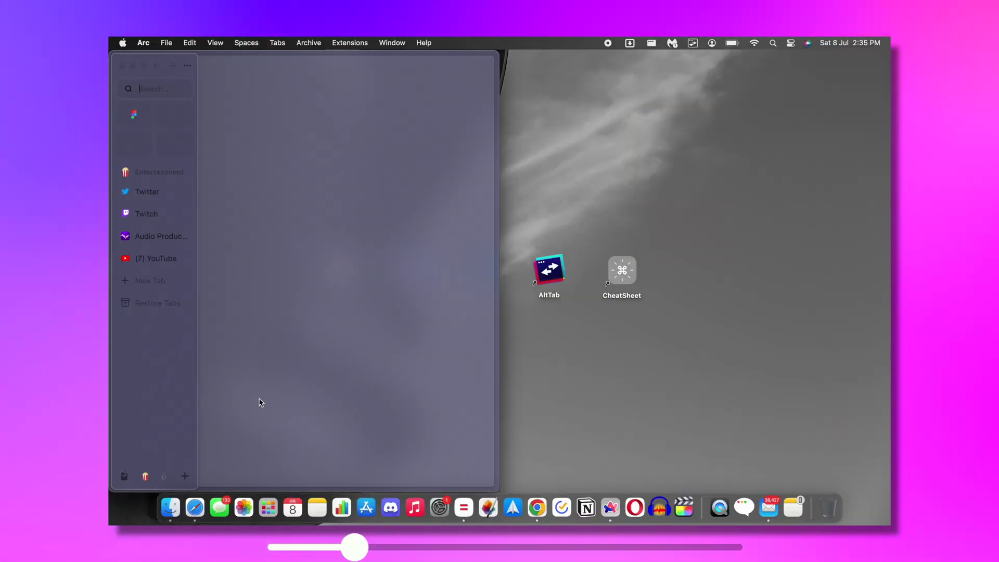
Launch Chrome, move its profile window to the right, and show the standard Cmd+Tab switcher
click(546, 515)
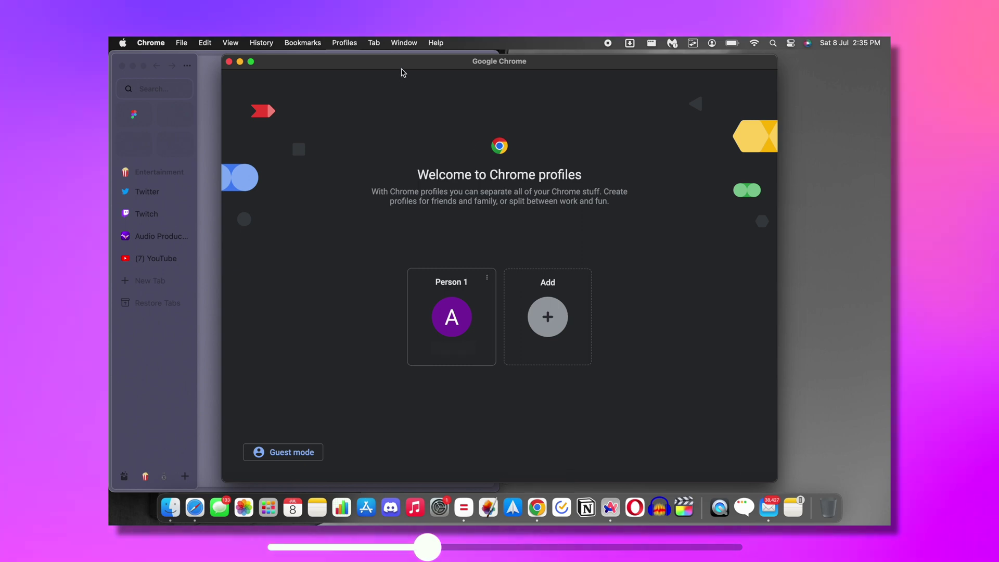
drag(403, 73, 540, 62)
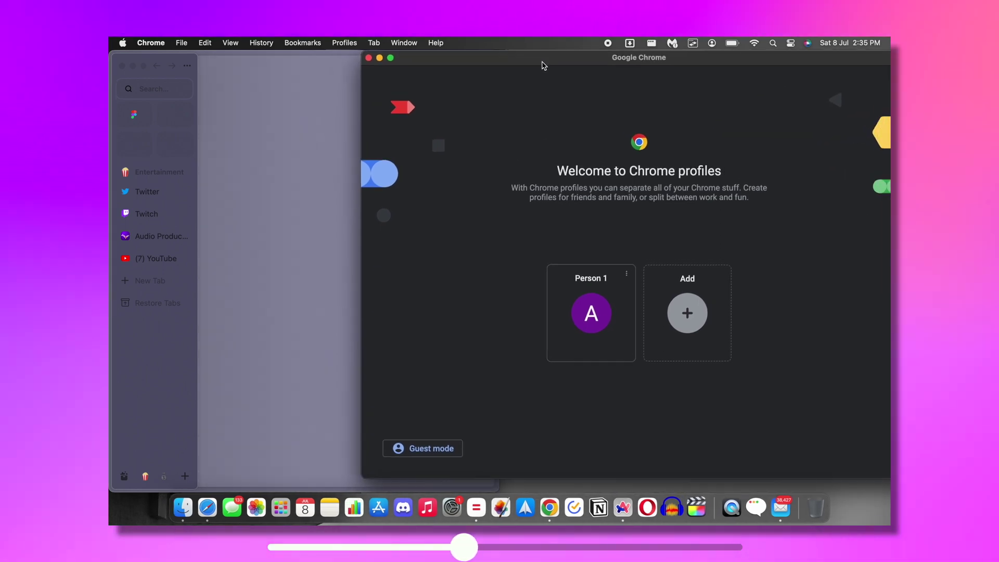
key(super+Tab)
key(super+Tab)
key(super+Tab)
key(super+Tab)
key(super+Tab)
key(super+Tab)
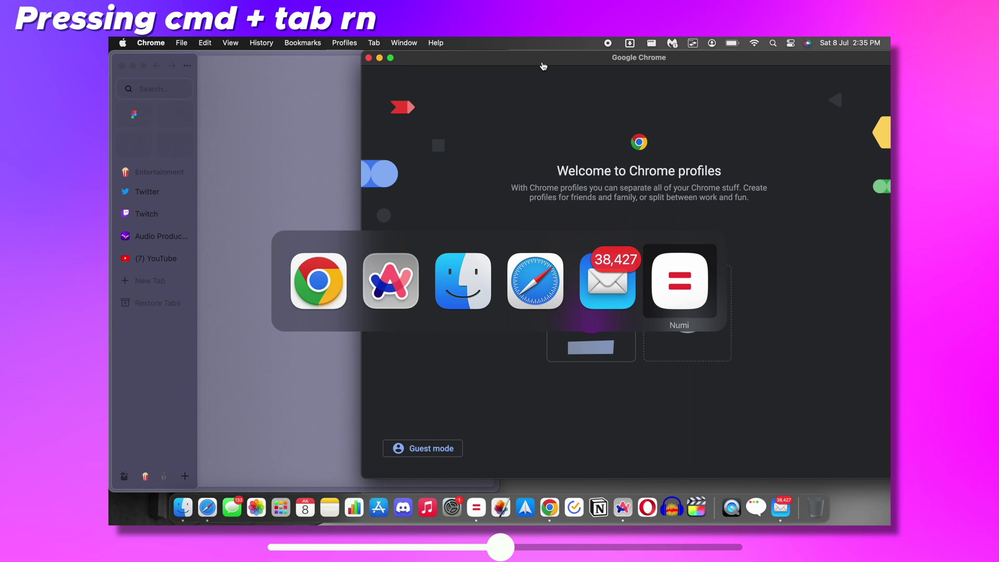
Cycle AltTab's window previews with Option+Tab, then switch apps again with Cmd+Tab
key(alt+Tab)
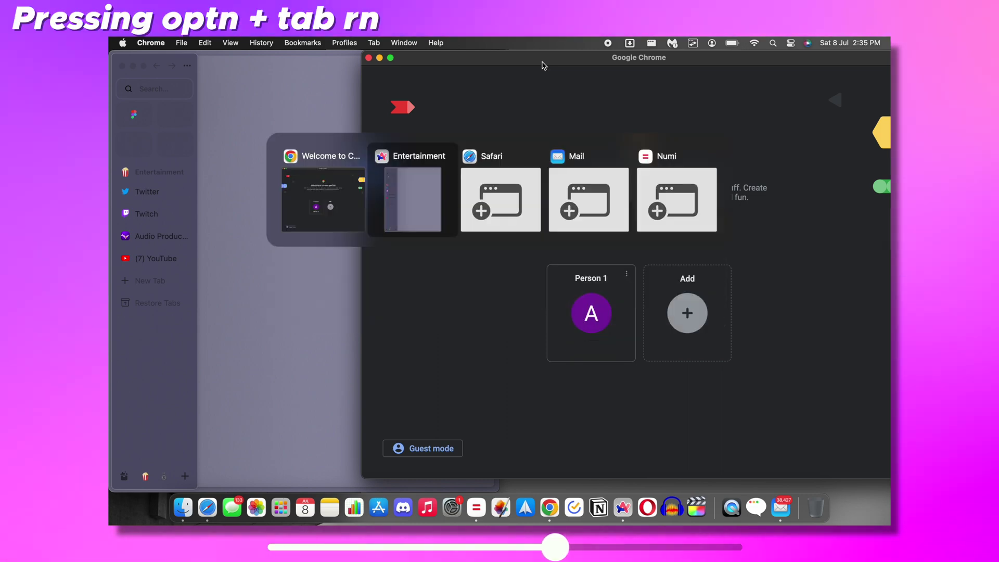
key(alt+Tab)
key(alt+Tab)
key(alt+Tab)
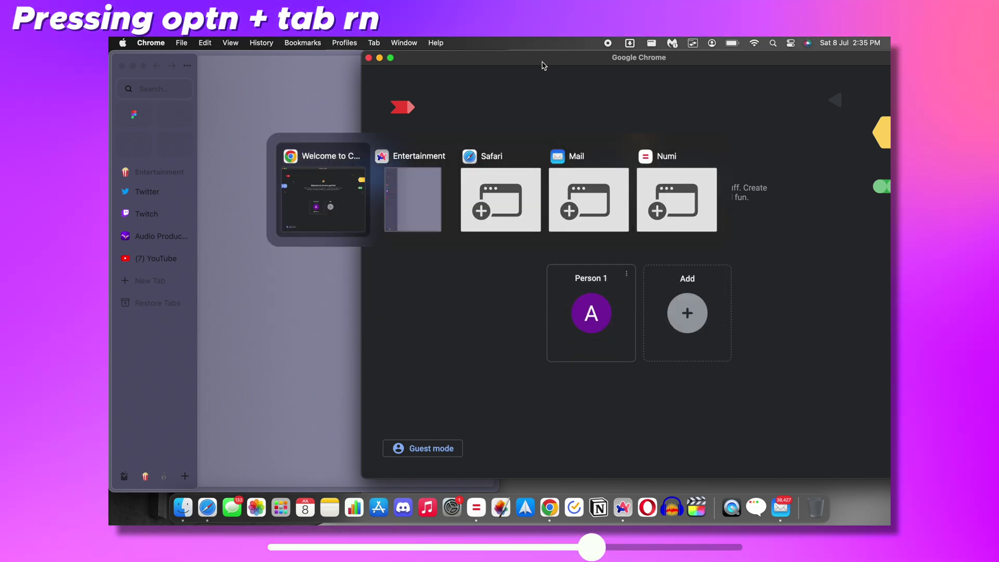
key(alt+Tab)
key(alt+Tab)
key(alt+Tab)
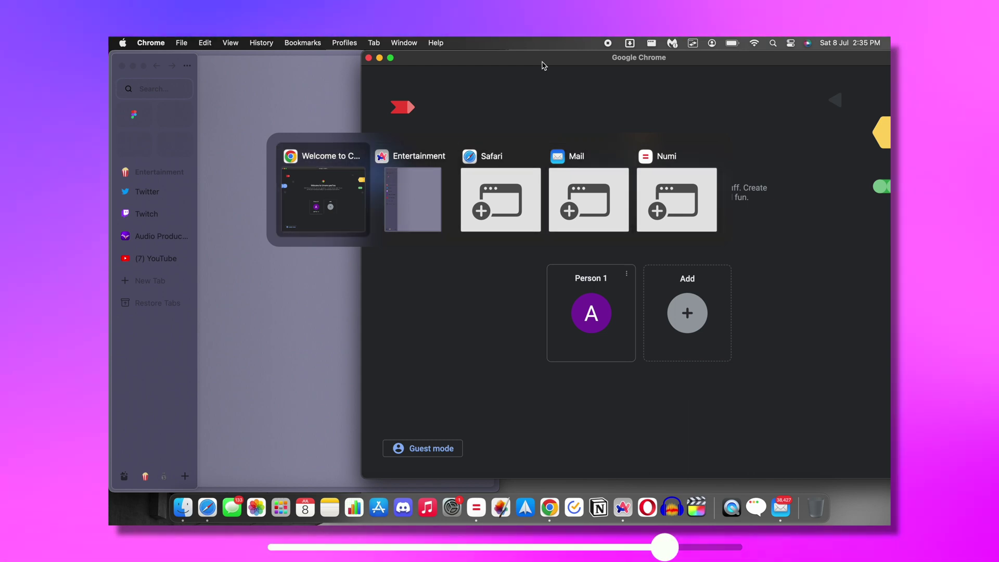
key(super+Tab)
key(super+Tab)
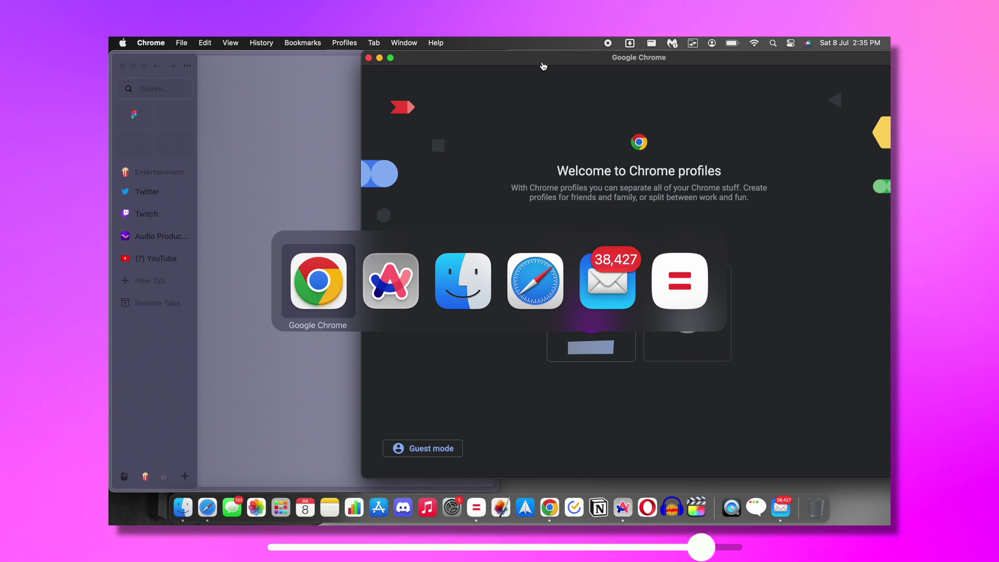
key(super+Tab)
key(super+Tab)
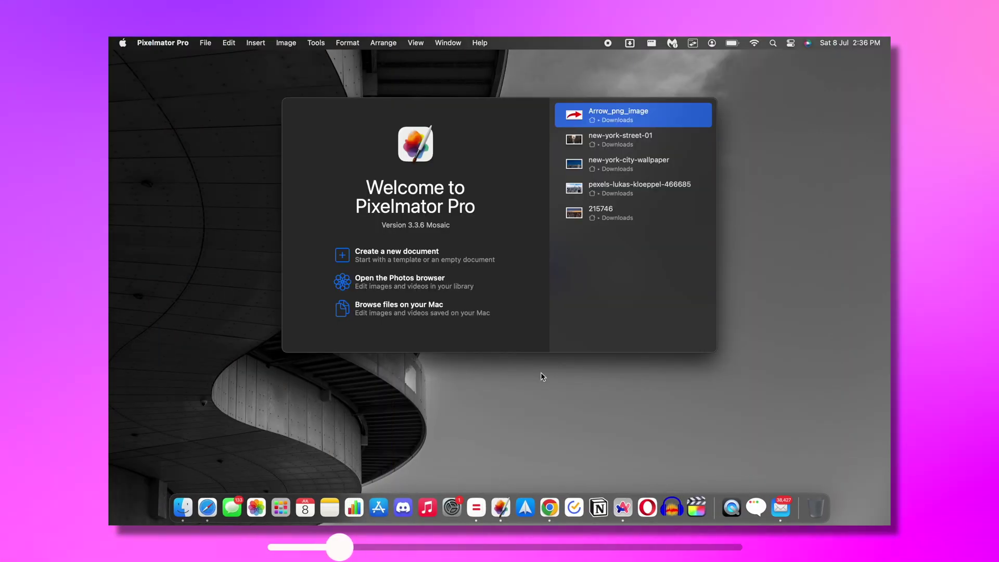
Create a blank white 1920 × 1080 document and hold Command to show Pixelmator Pro's CheatSheet shortcuts
click(423, 263)
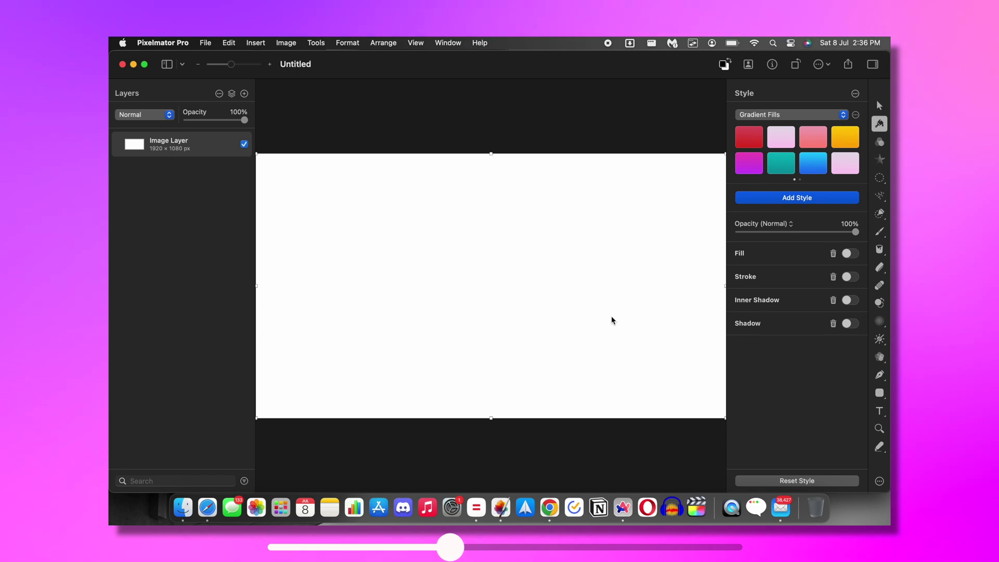
key(super)
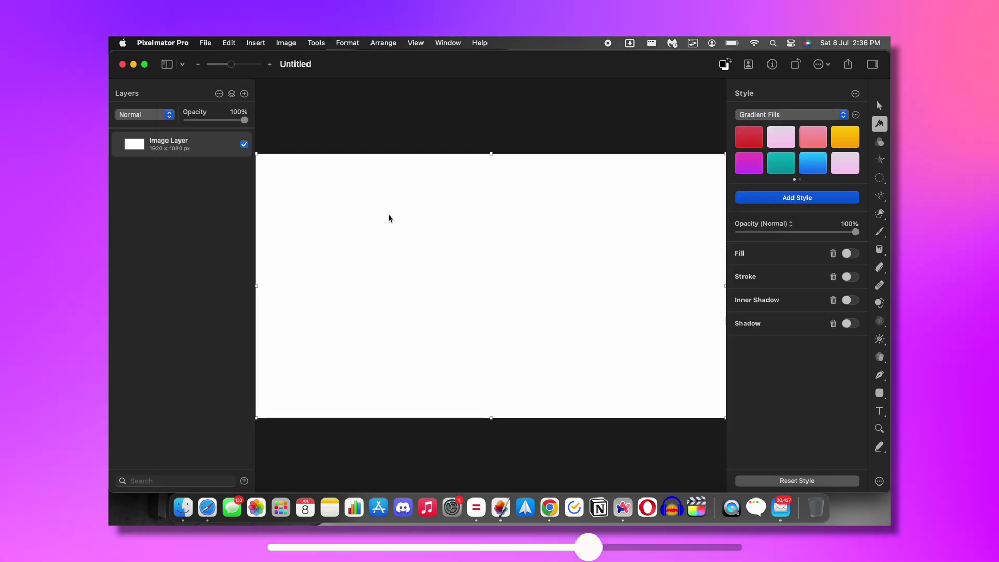
key(super)
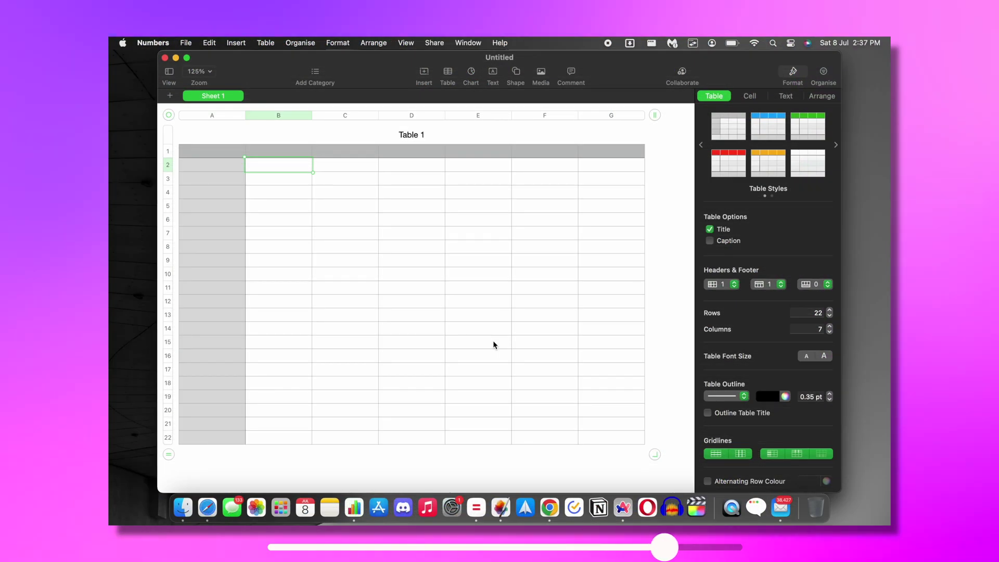
Hold Command in Numbers to show the CheatSheet shortcut overlay and scroll through it
key(super)
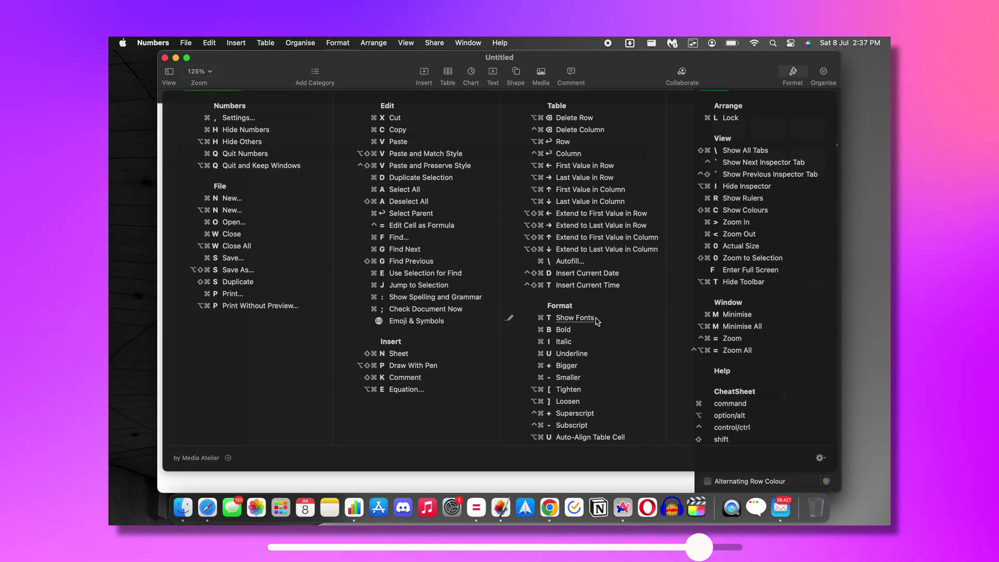
scroll(583, 319, down, 1)
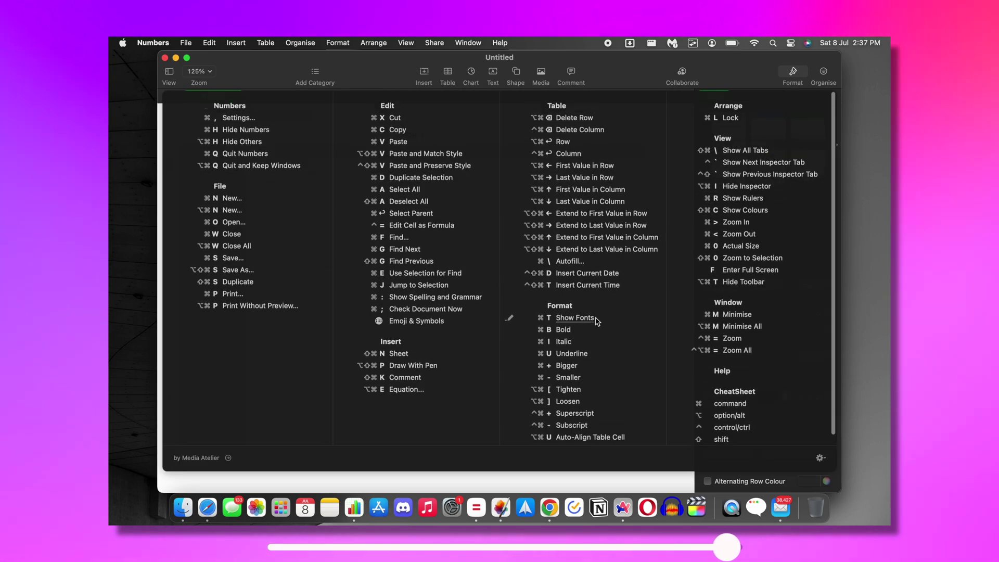